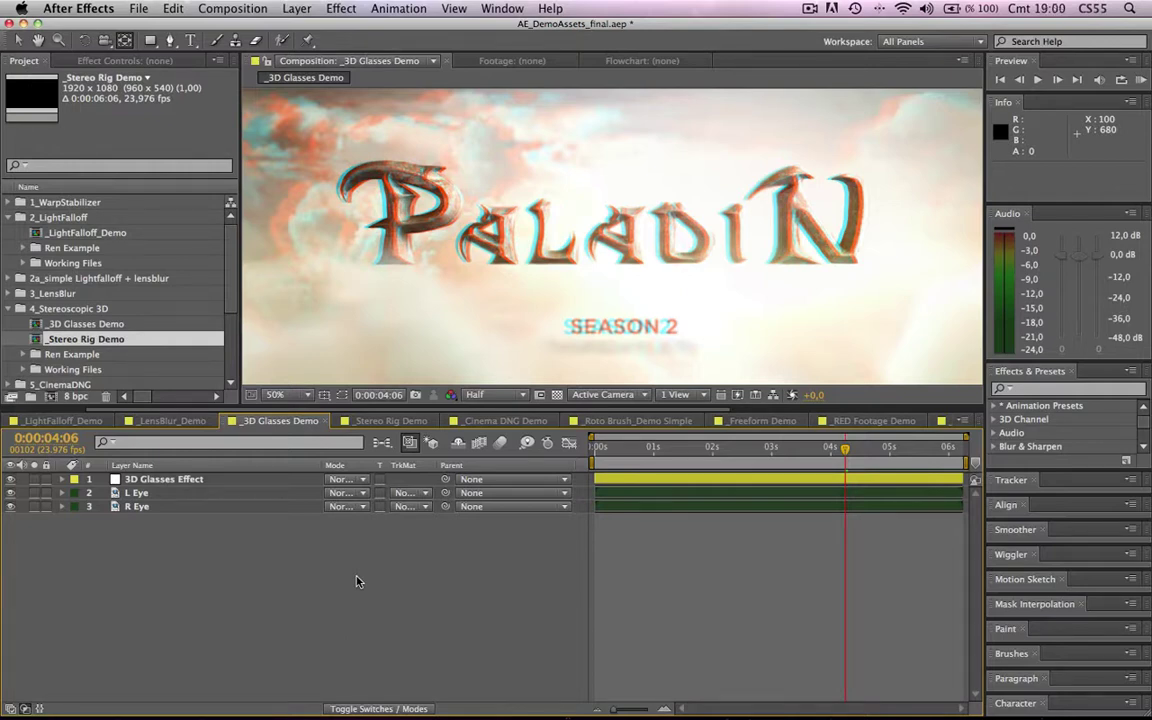
- Hide the 3D Glasses Effect layer and toggle the L Eye layer's visibility to compare the left and right eye views
click(11, 480)
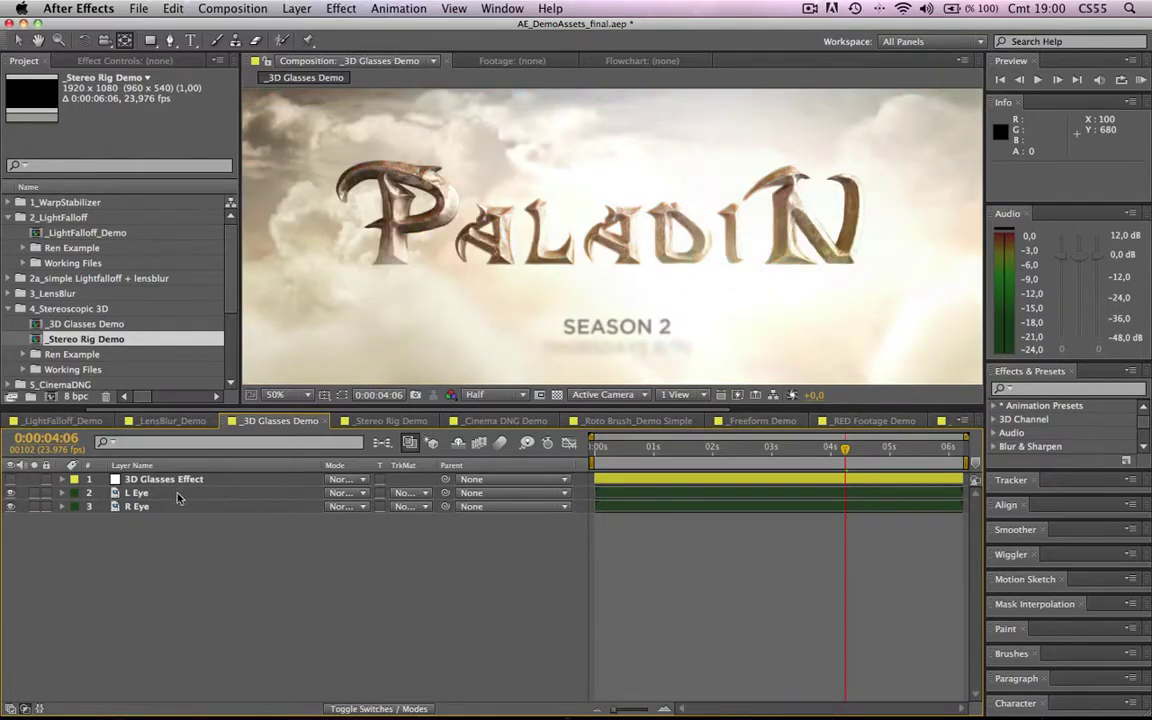
click(11, 495)
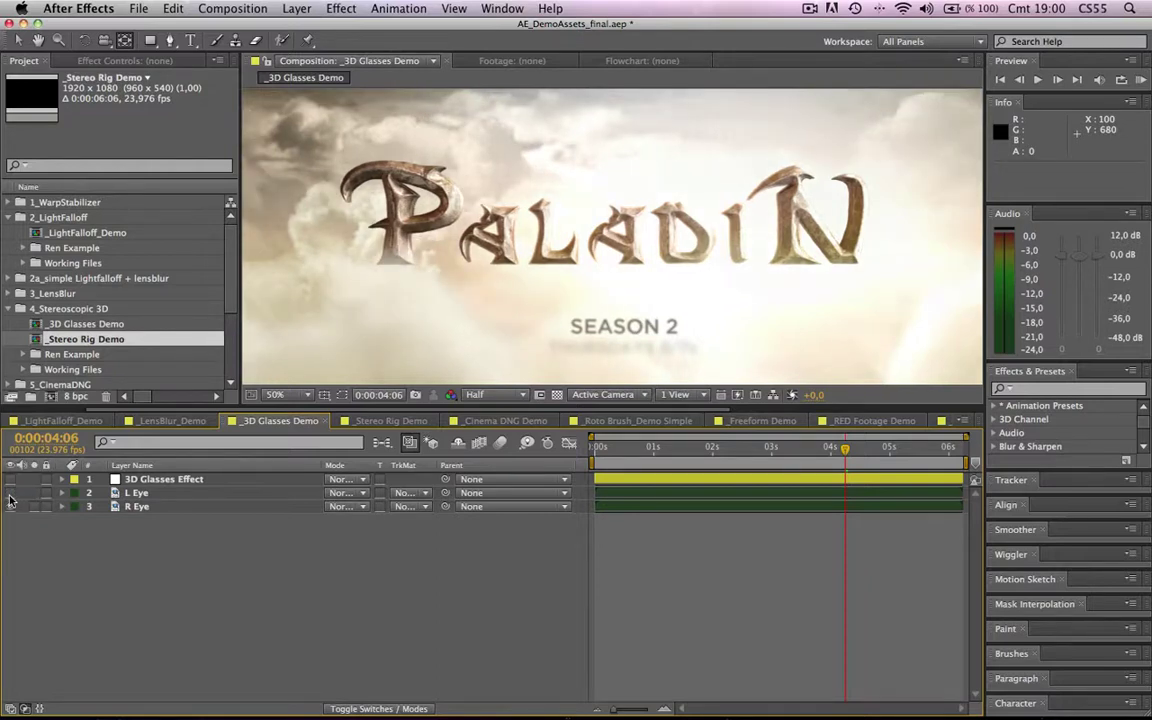
click(10, 494)
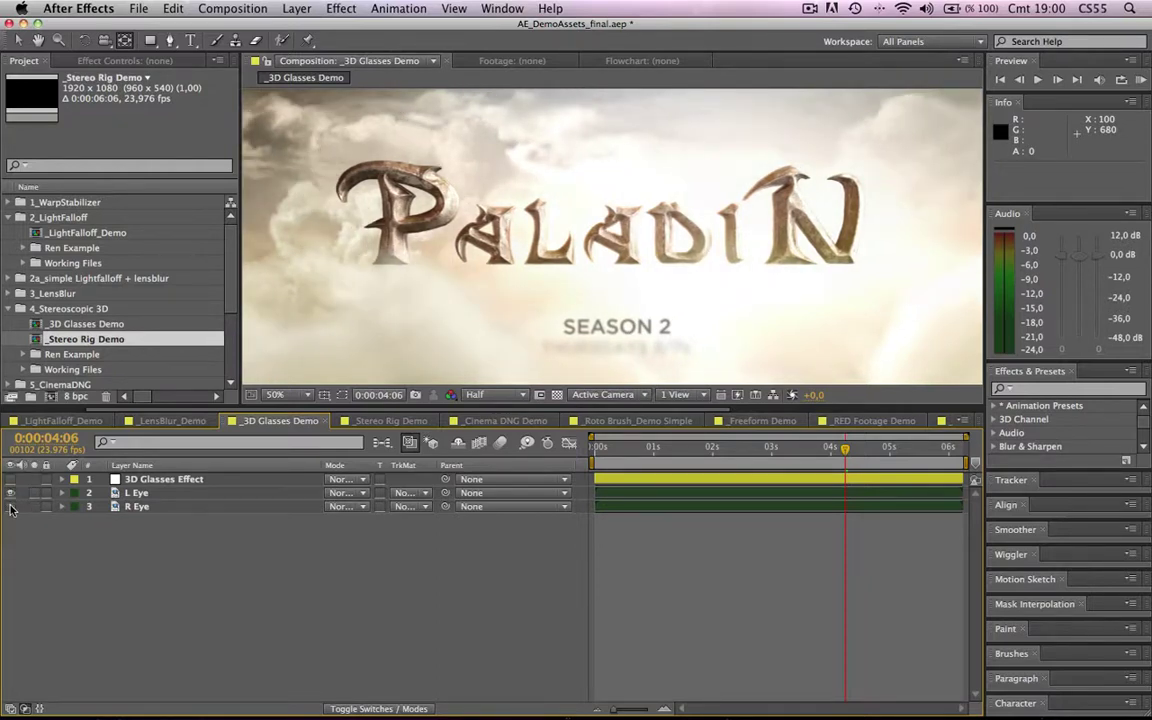
click(11, 508)
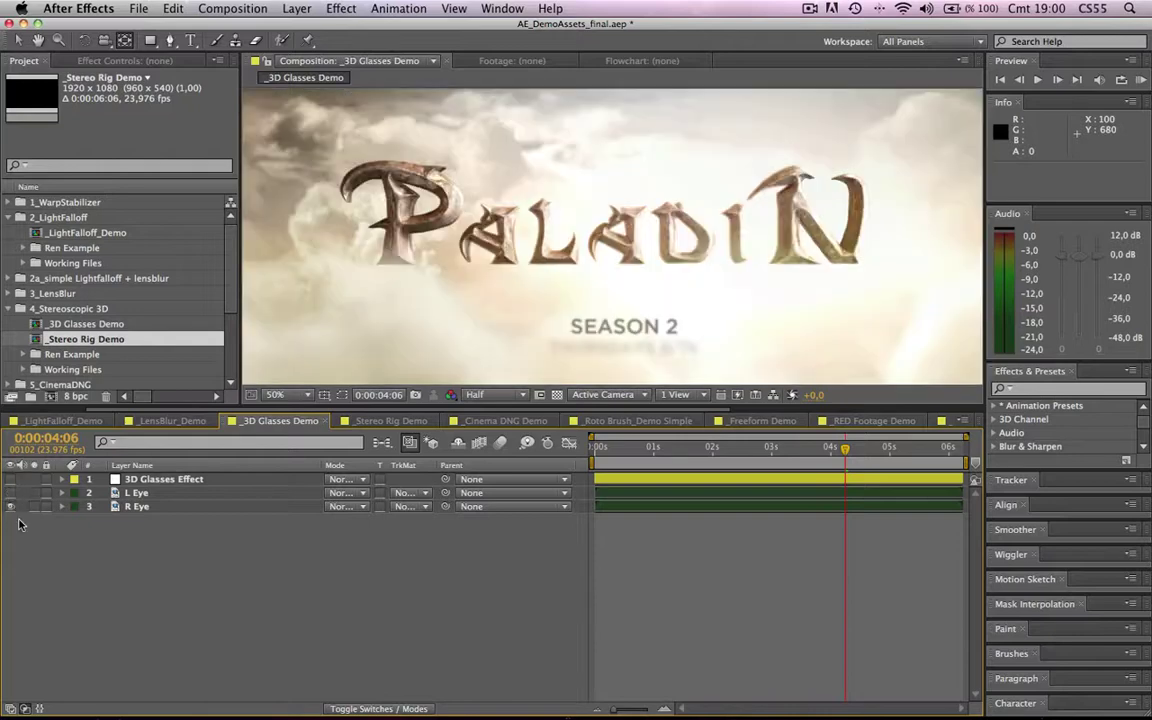
click(11, 506)
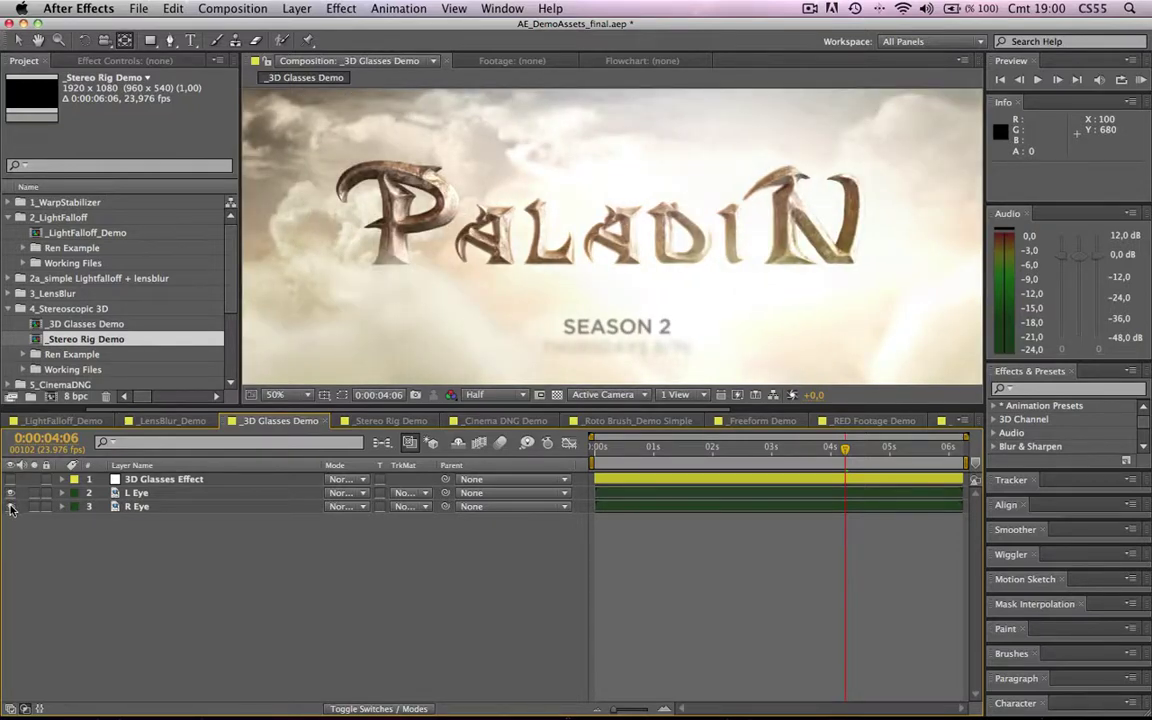
click(11, 507)
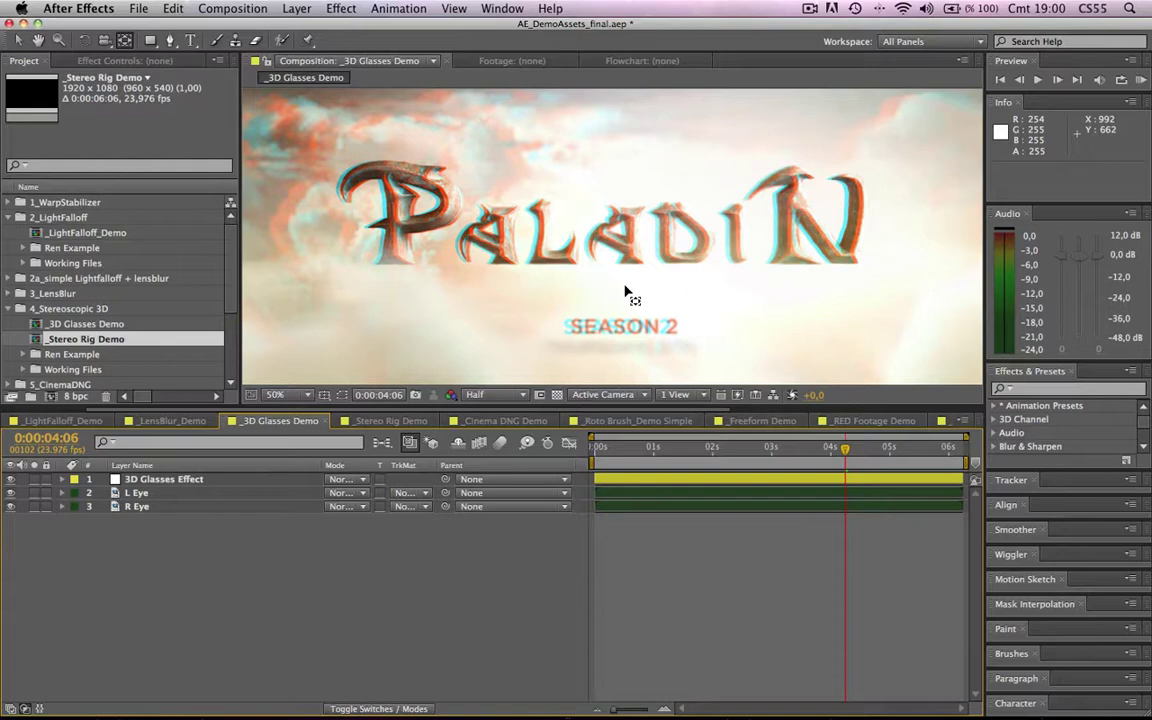
- Try Over Under and Balanced Red Green LR as the 3D View of the 3D Glasses effect on the 3D Glasses Effect layer
click(126, 59)
click(158, 479)
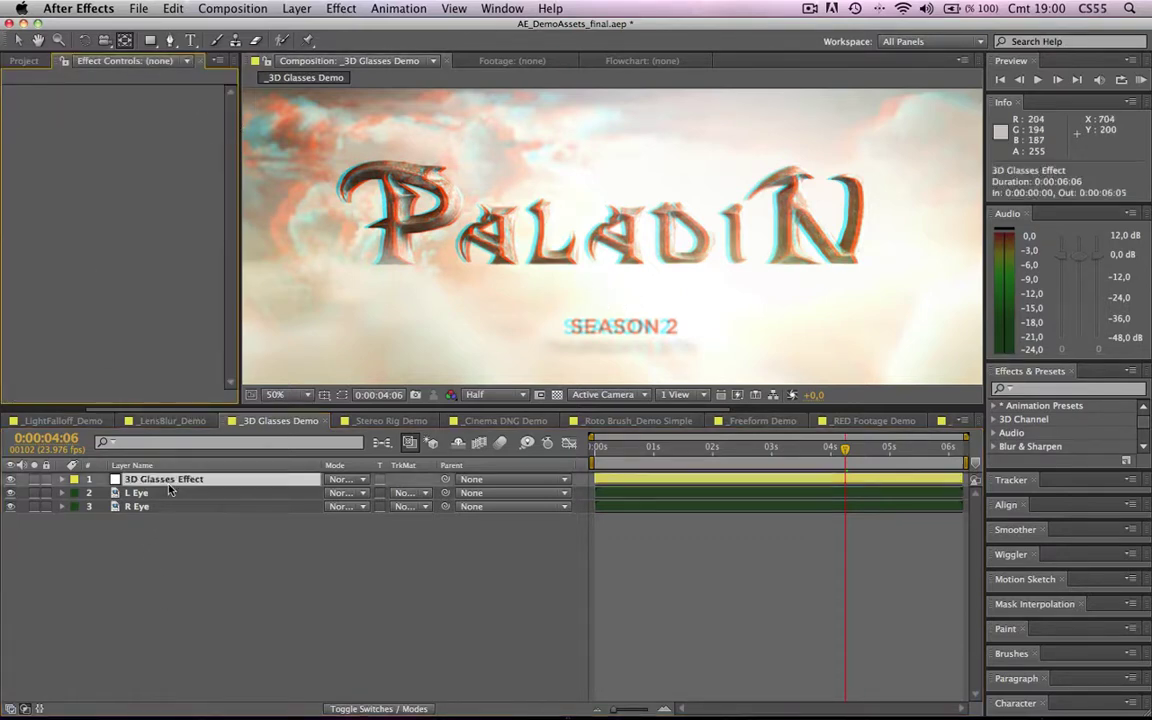
click(165, 190)
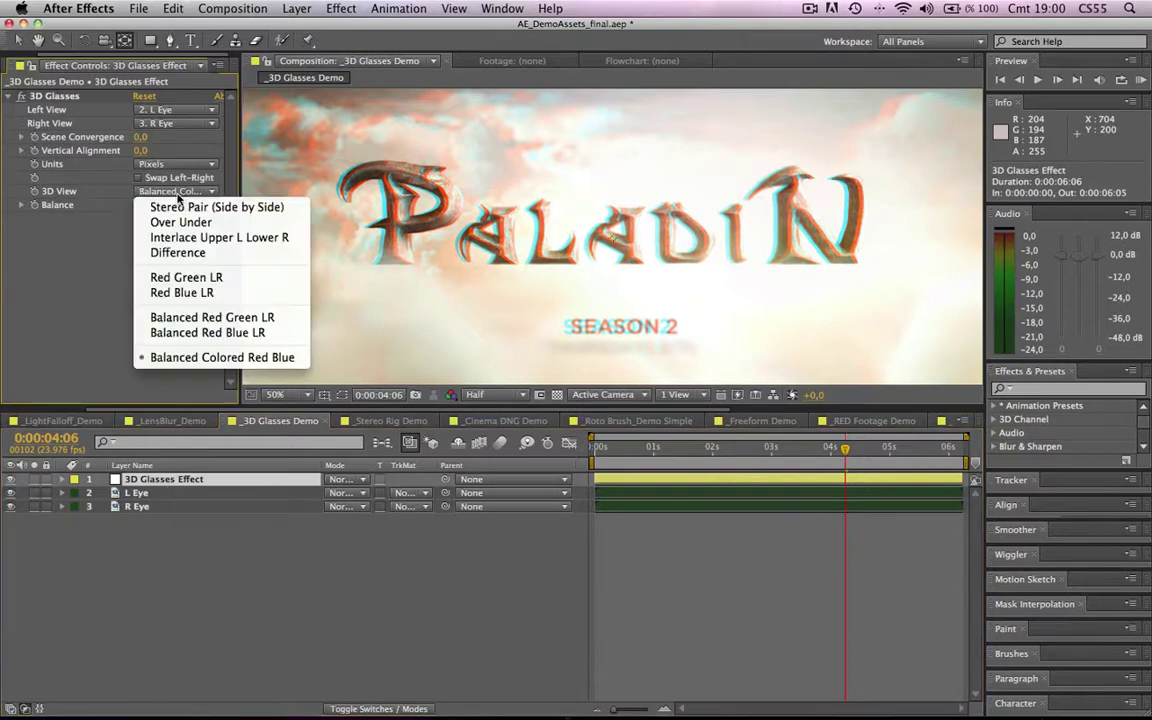
click(182, 222)
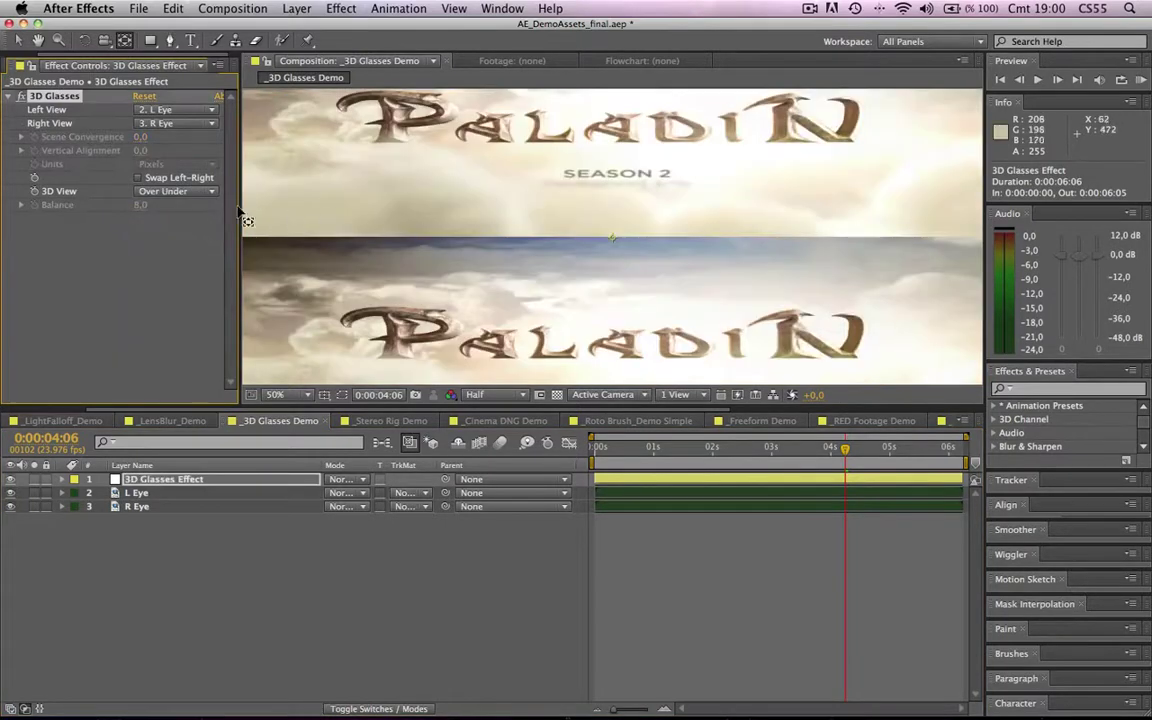
click(178, 190)
click(196, 276)
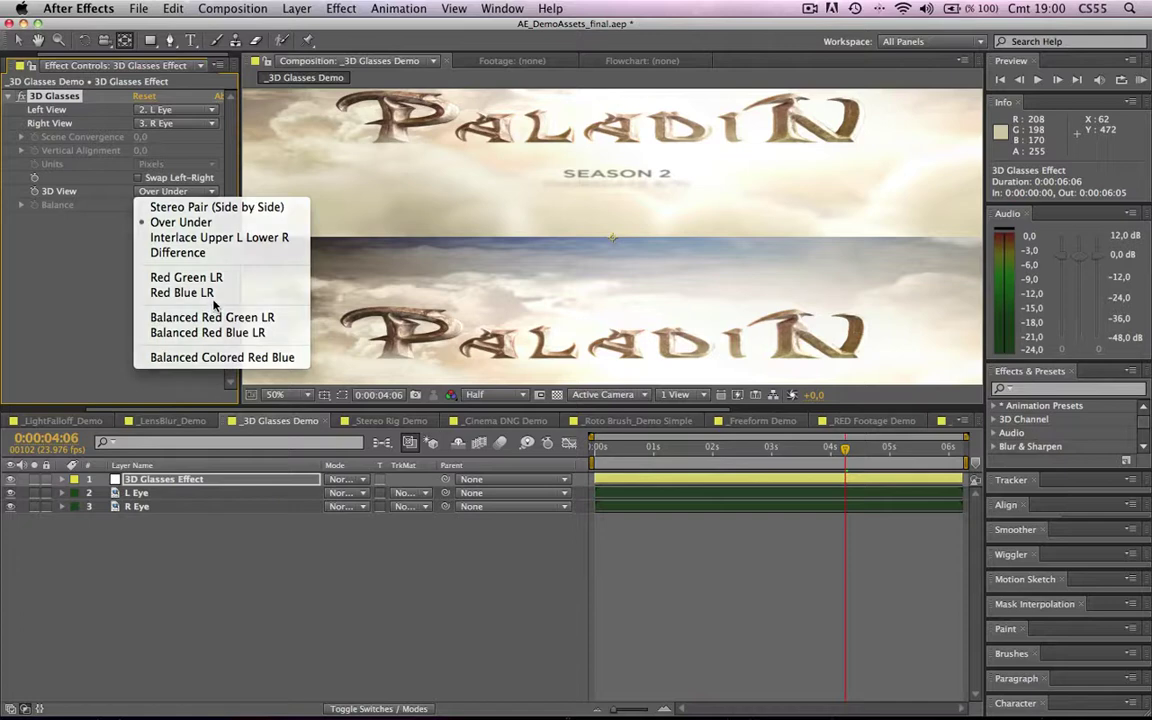
click(176, 191)
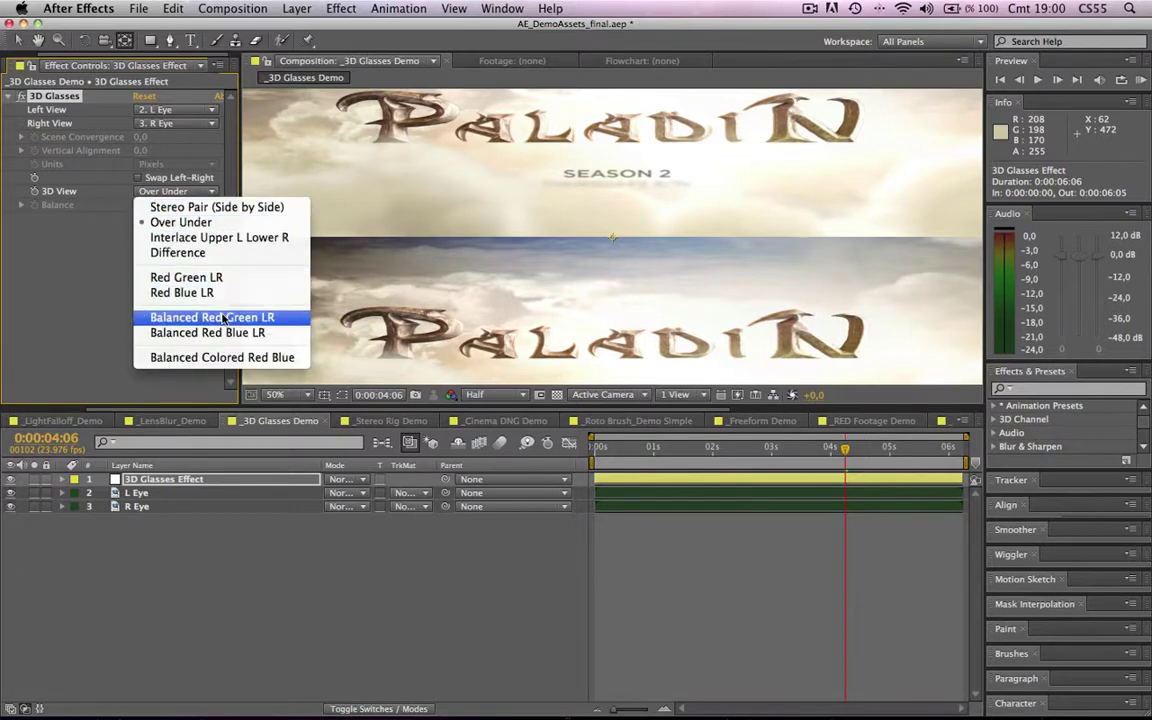
click(225, 318)
- Try the Stereo Pair (Side by Side) 3D View and switch back to Balanced Colored Red Blue
click(190, 191)
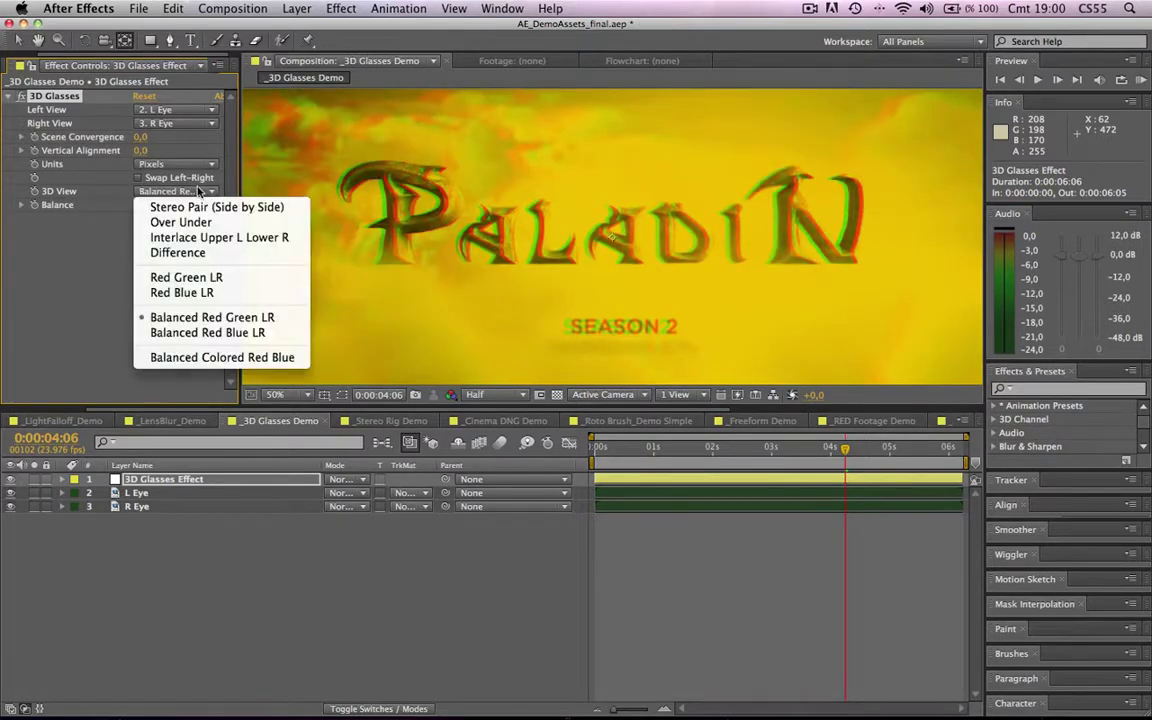
click(200, 210)
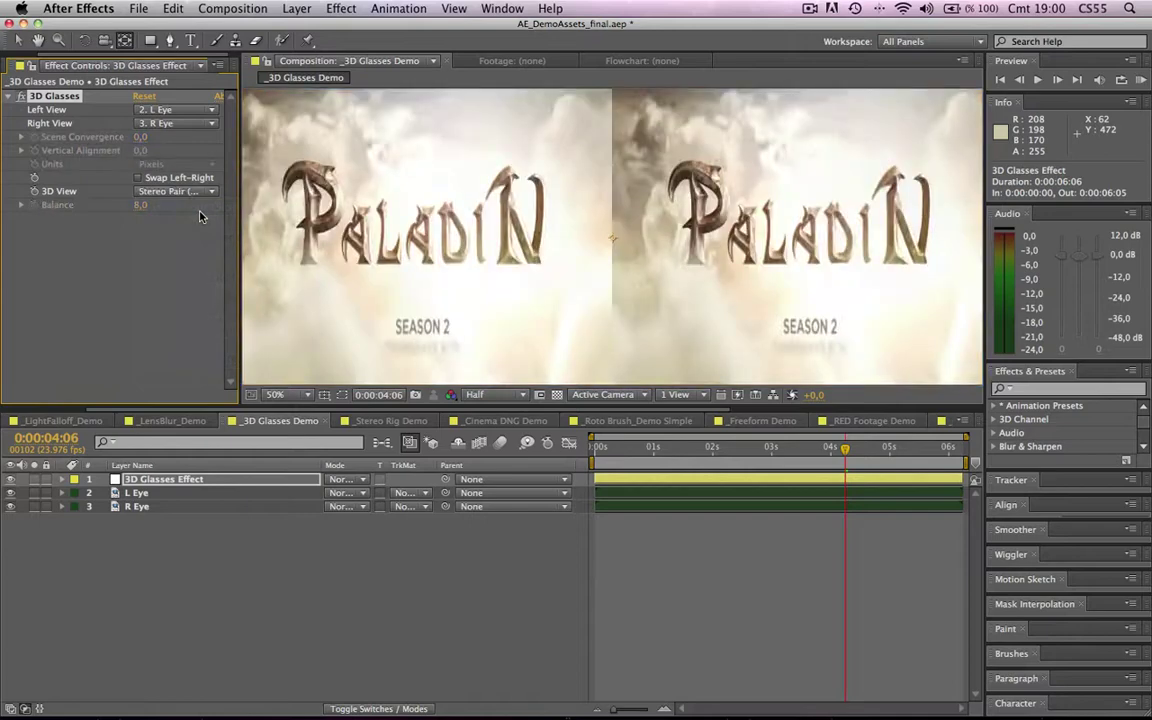
click(190, 191)
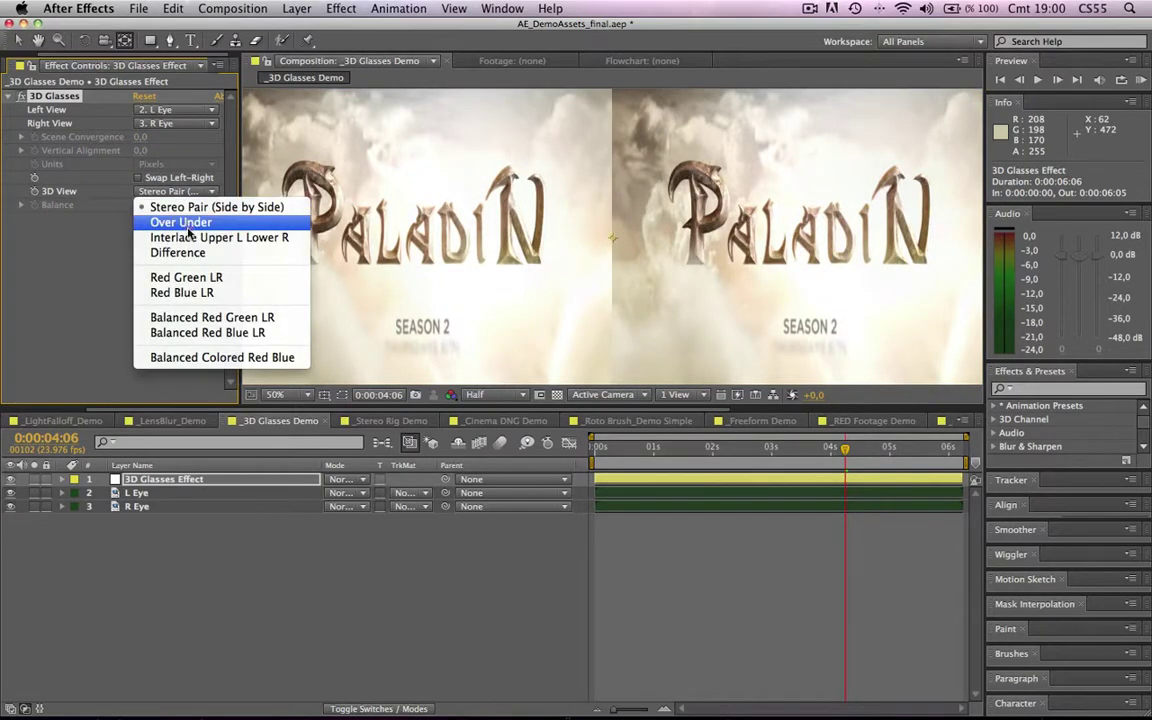
click(222, 357)
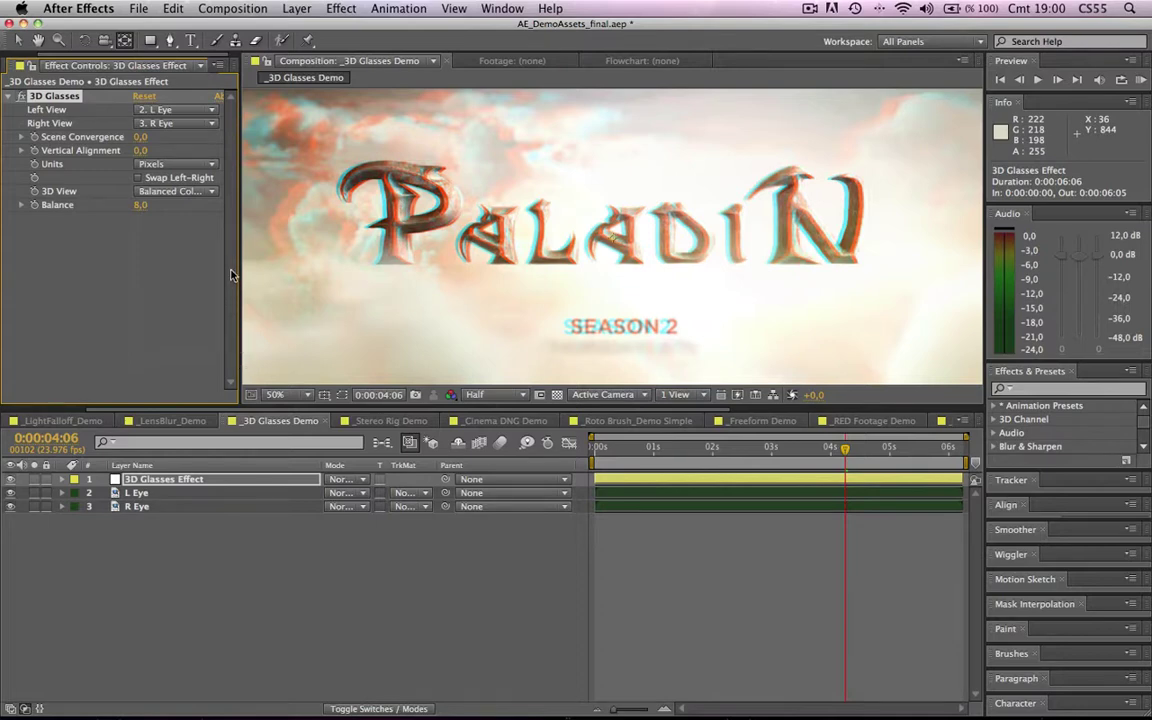
- Open the _Stereo Rig Demo composition and move the current time to 0:00:03:00
click(385, 420)
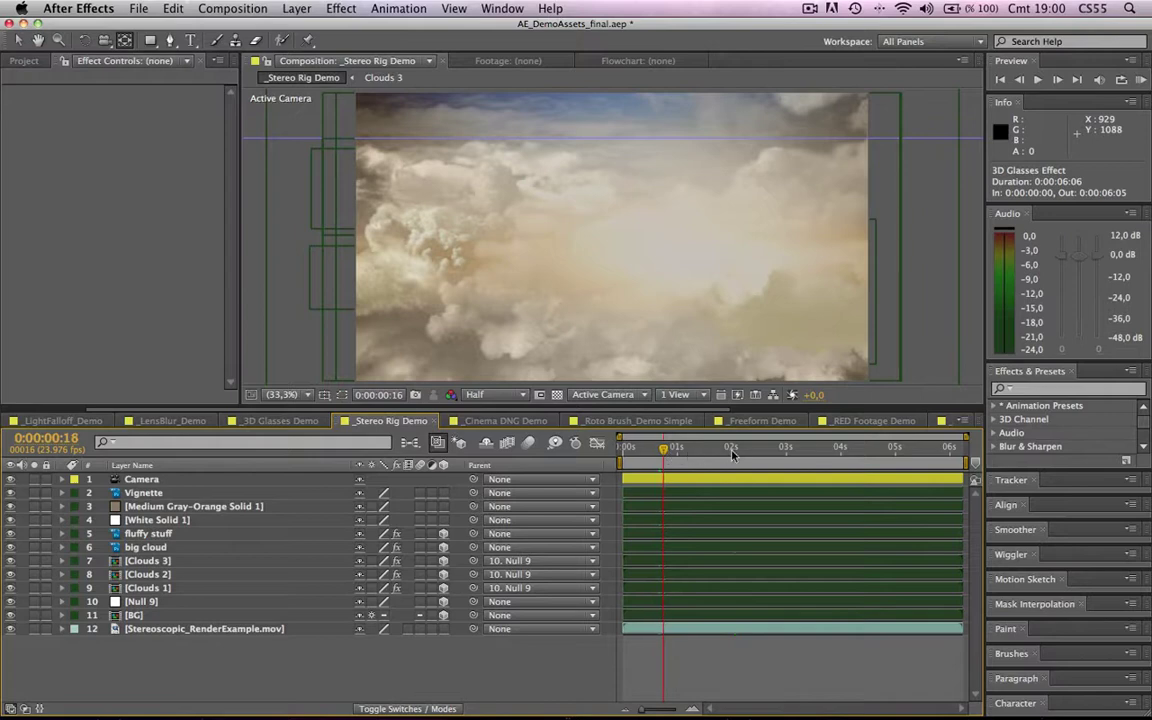
click(829, 452)
drag(833, 457, 788, 455)
- Create a Stereo 3D Rig from the Camera layer of the _Stereo Rig Demo composition
click(131, 483)
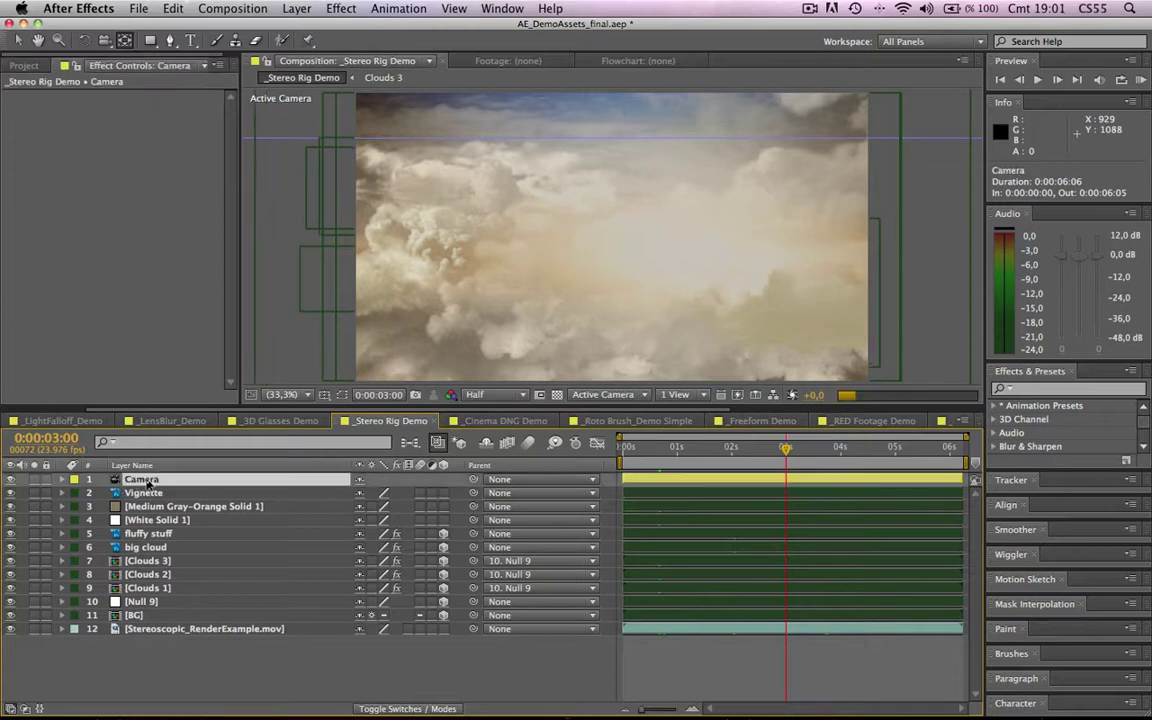
right_click(146, 483)
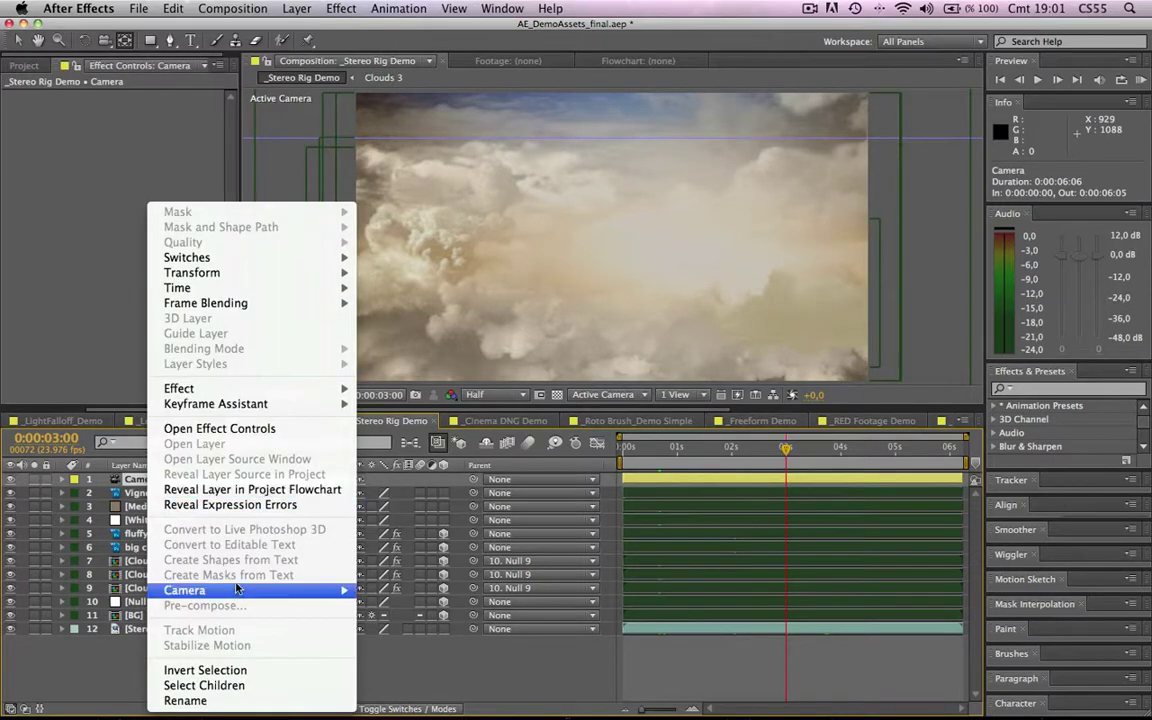
mouse_move(300, 590)
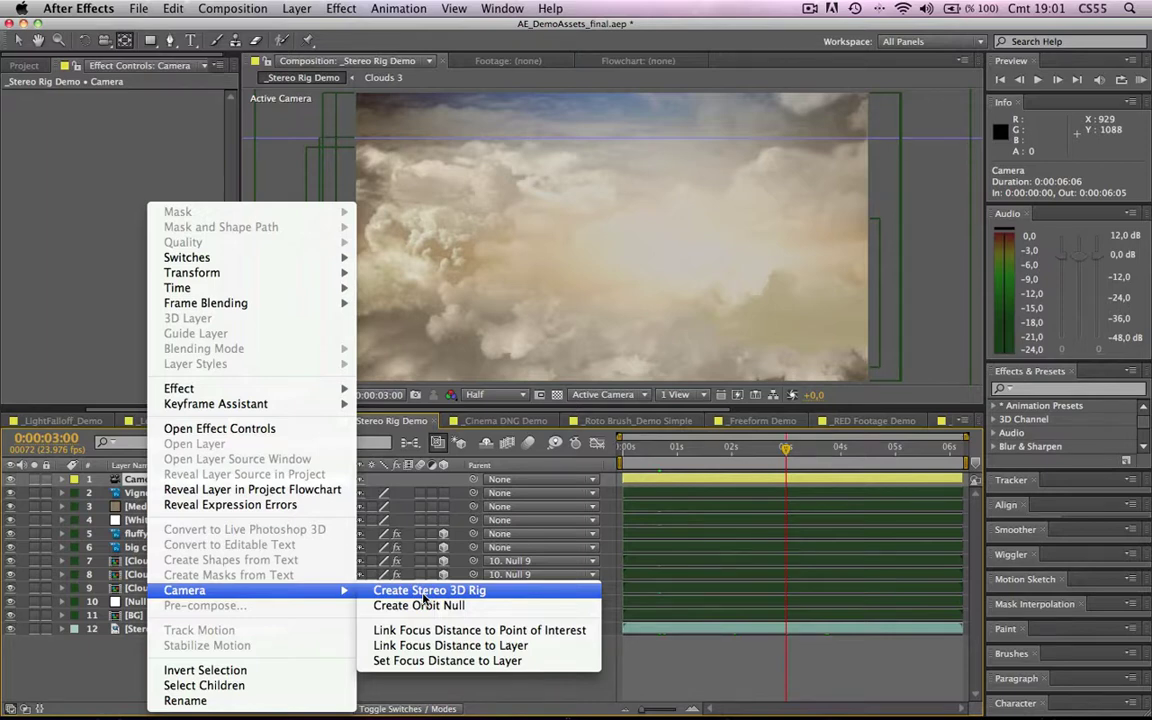
click(424, 594)
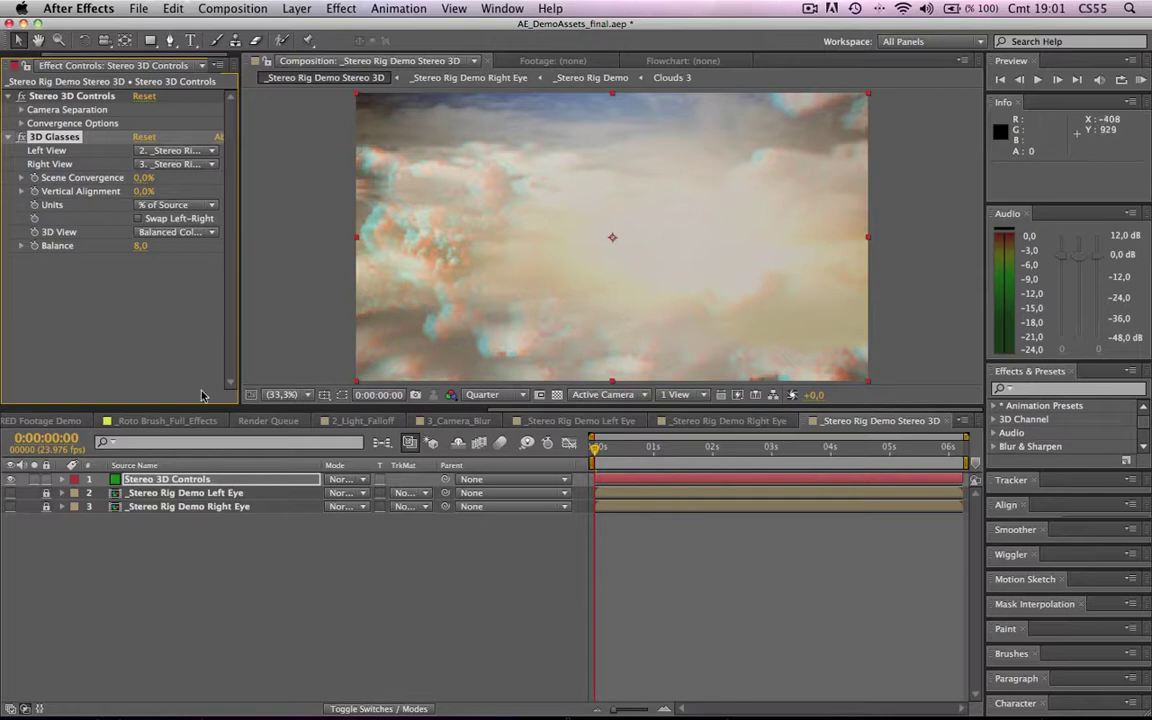
- Toggle the visibility of the Stereo 3D Controls and eye layers to compare single-eye and combined views, leaving only Stereo 3D Controls shown
click(11, 480)
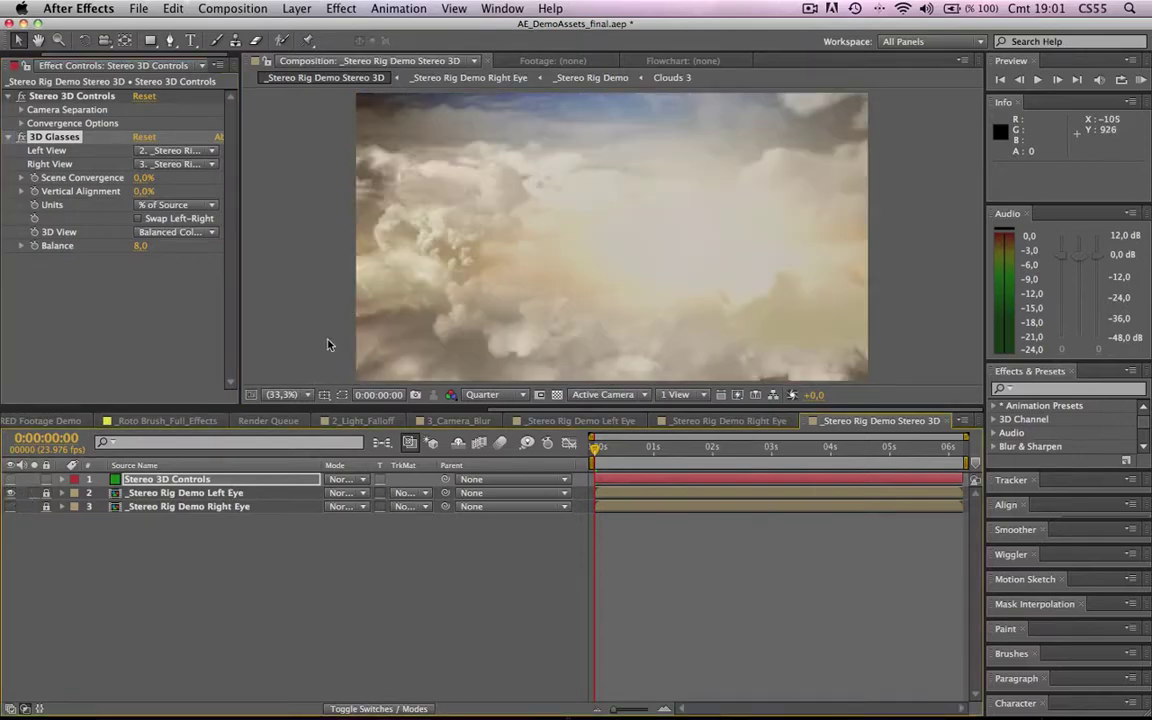
click(11, 507)
click(11, 480)
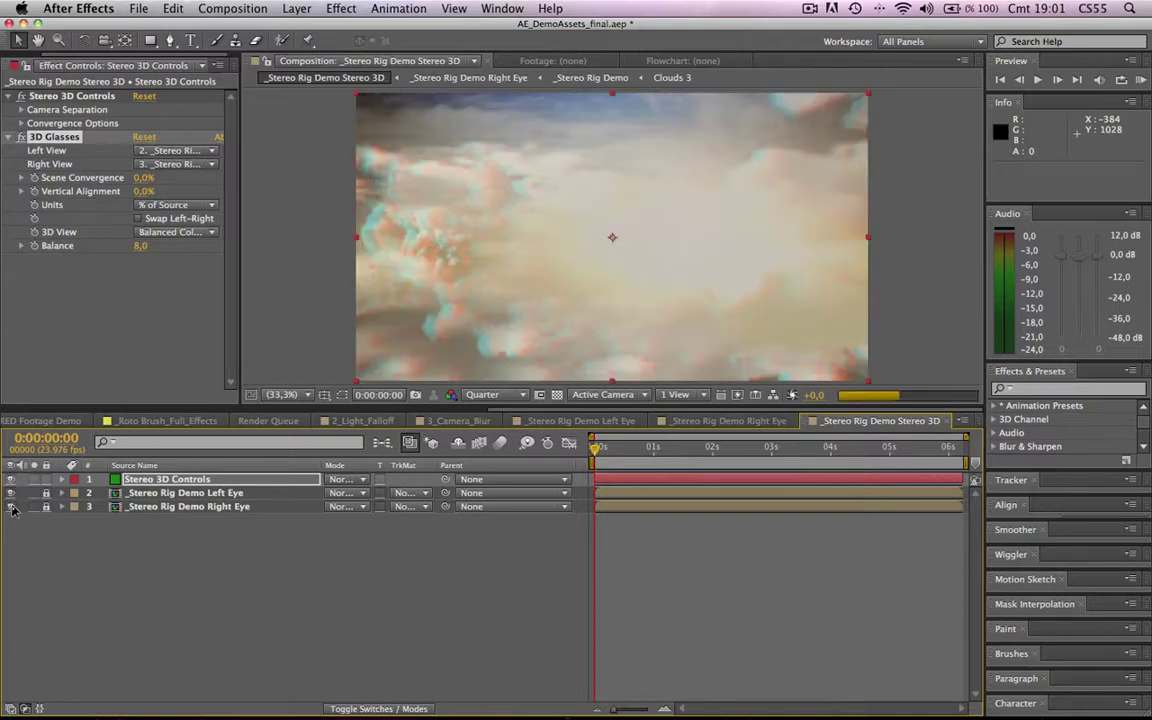
click(11, 507)
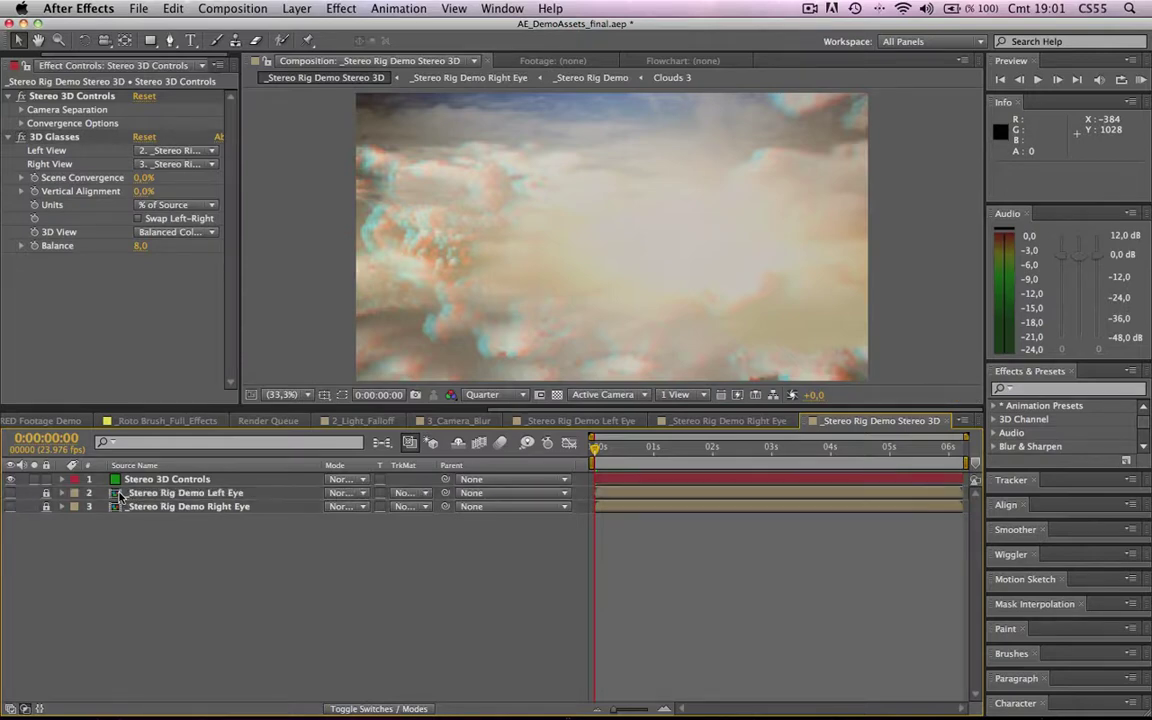
- Unlock the left and right eye layers, then open the Left Eye composition and unlock its _Stereo Rig Demo layer
drag(45, 493, 45, 507)
double_click(114, 493)
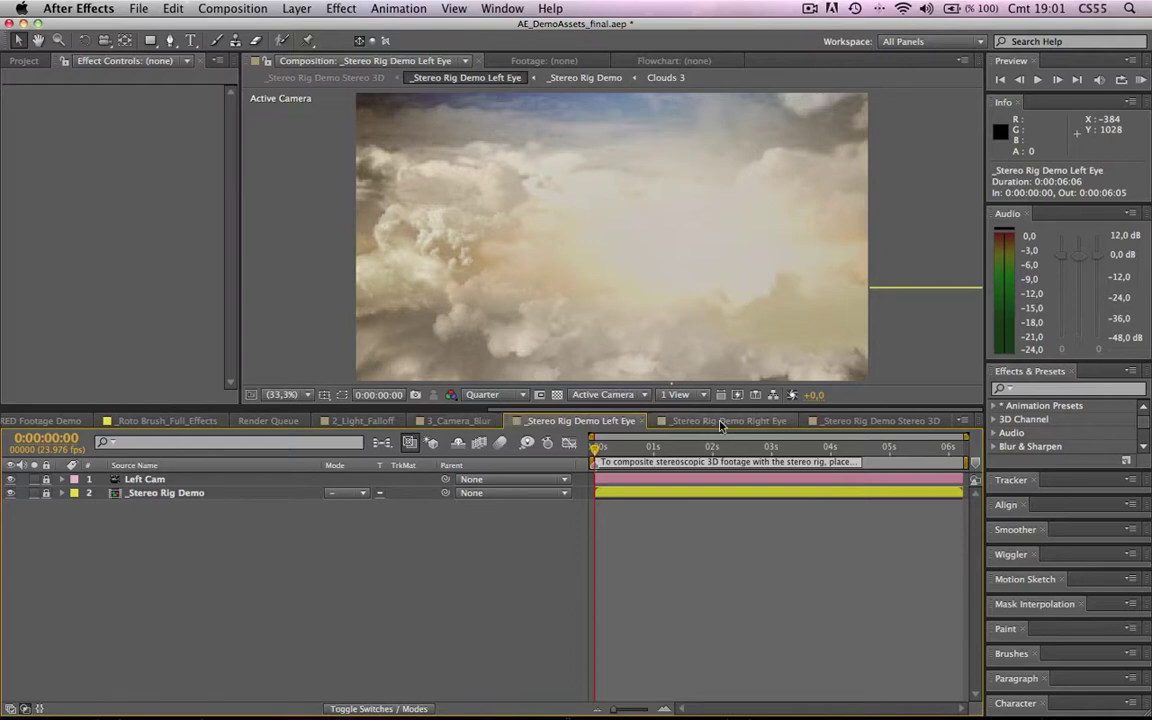
click(130, 497)
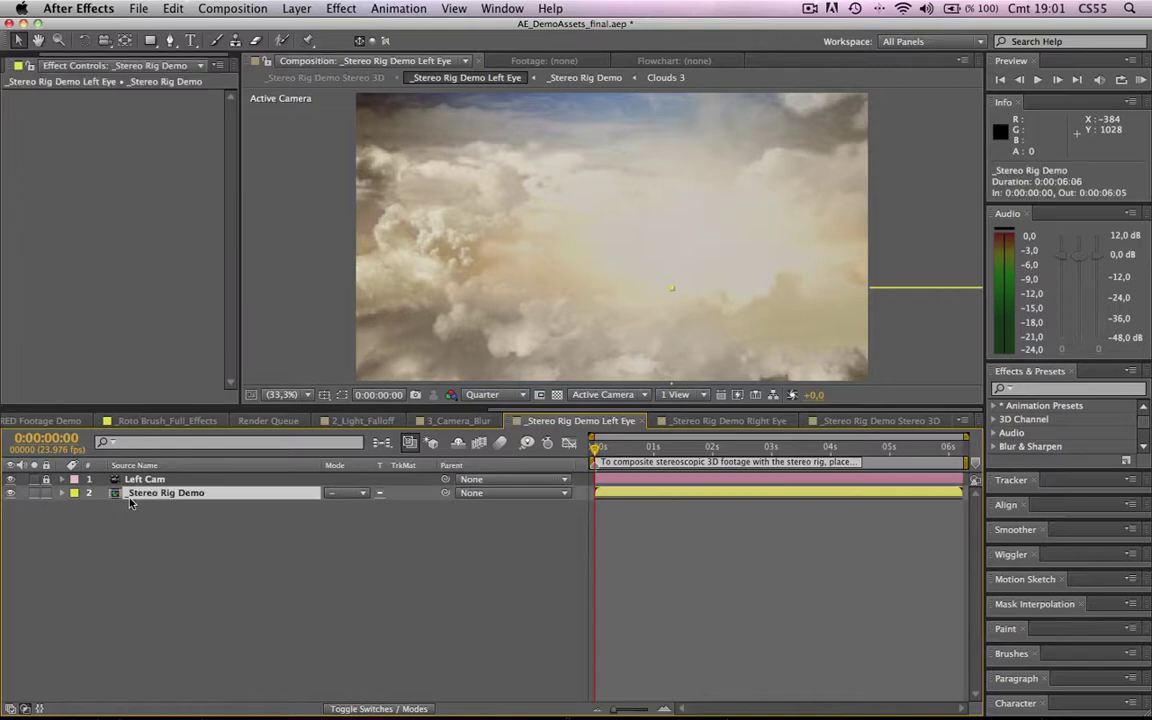
- Open the nested _Stereo Rig Demo composition and examine its Left Preview Cam layer
double_click(130, 497)
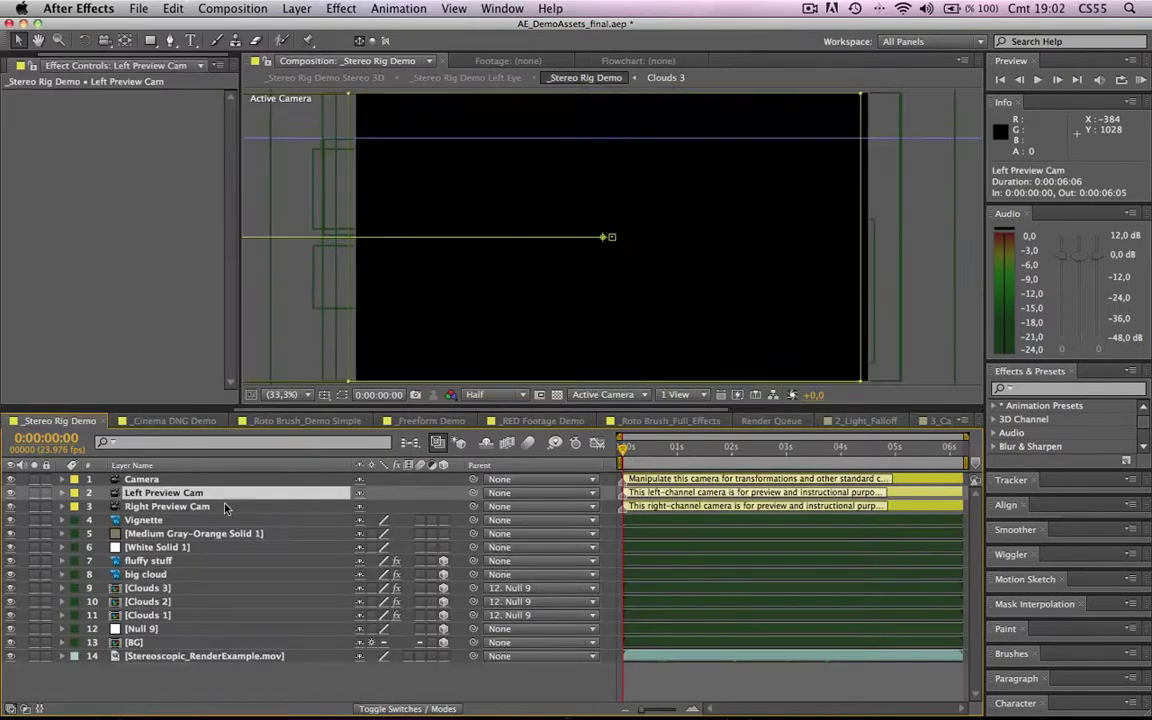
double_click(215, 495)
click(742, 547)
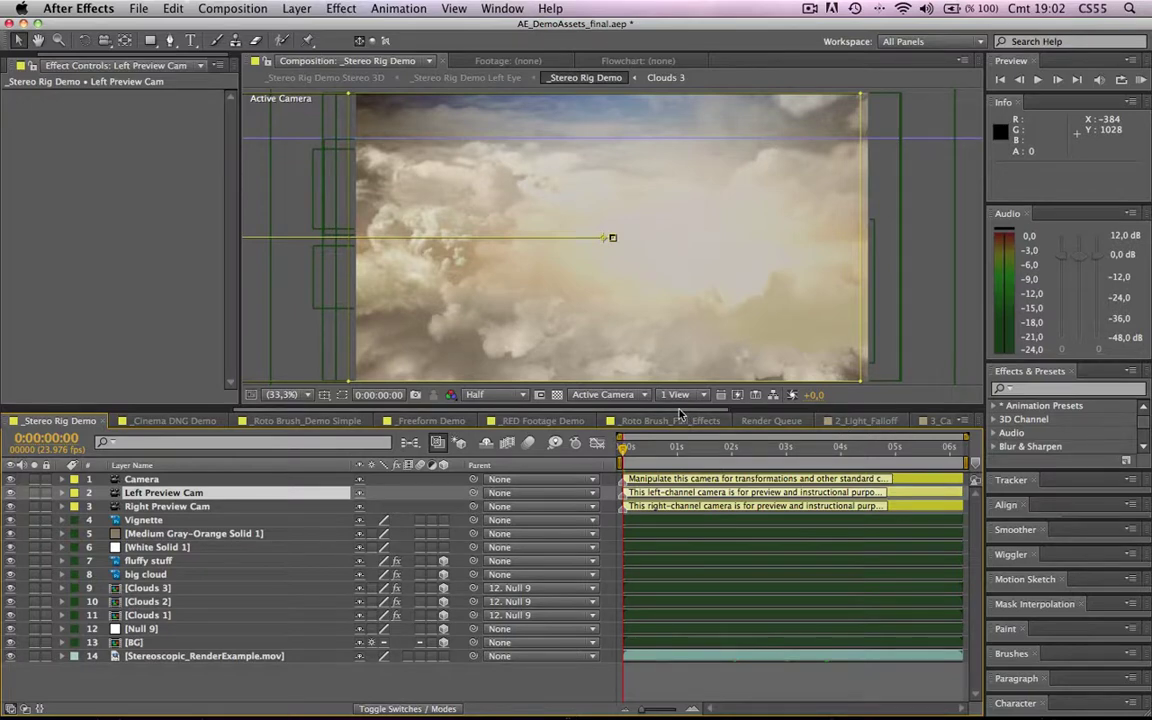
- Return to the _Stereo Rig Demo Stereo 3D composition
scroll(679, 413, left, 5)
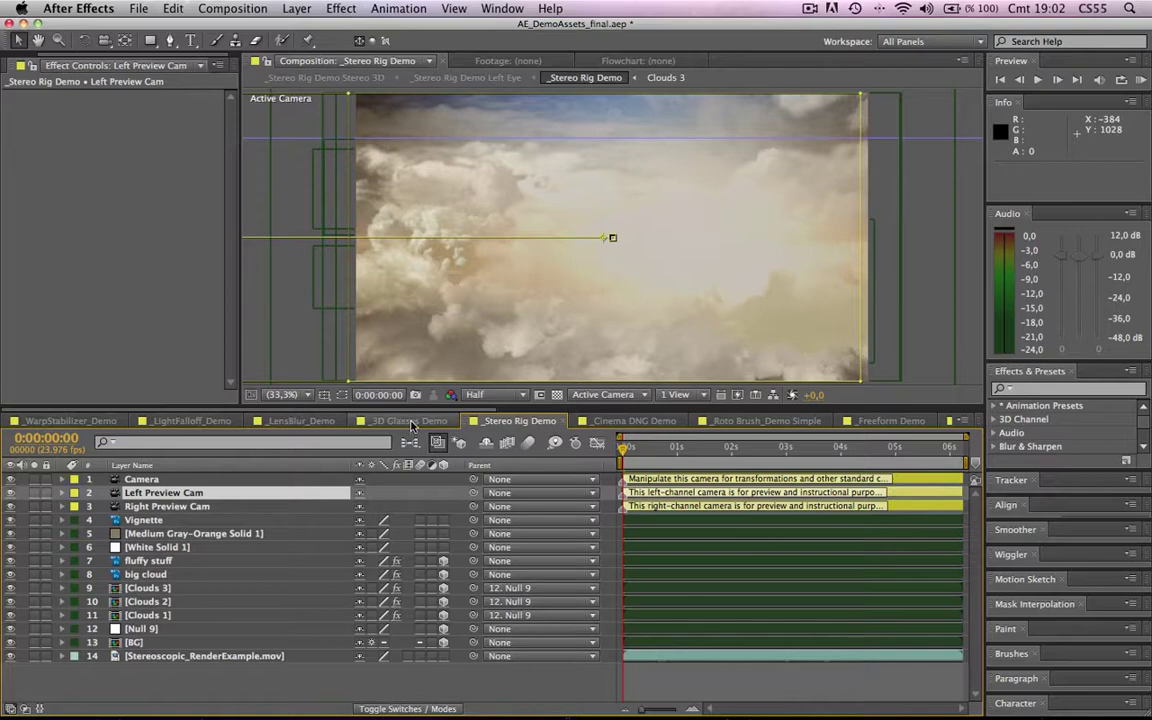
click(436, 421)
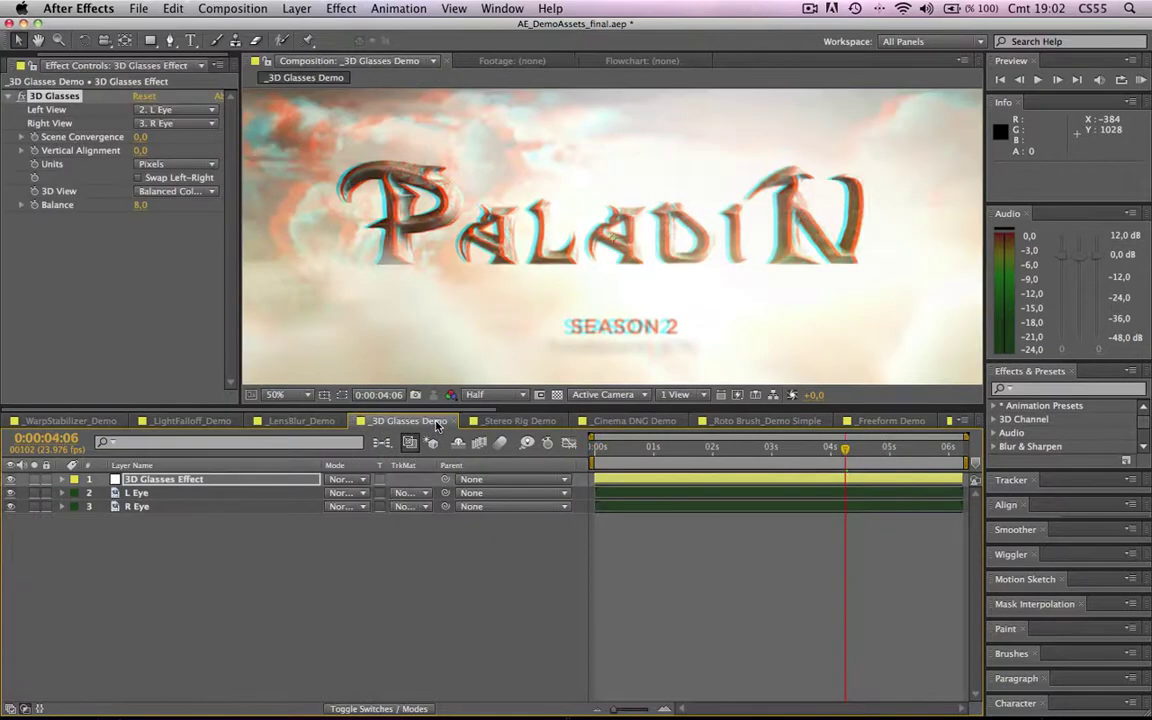
drag(436, 421, 533, 420)
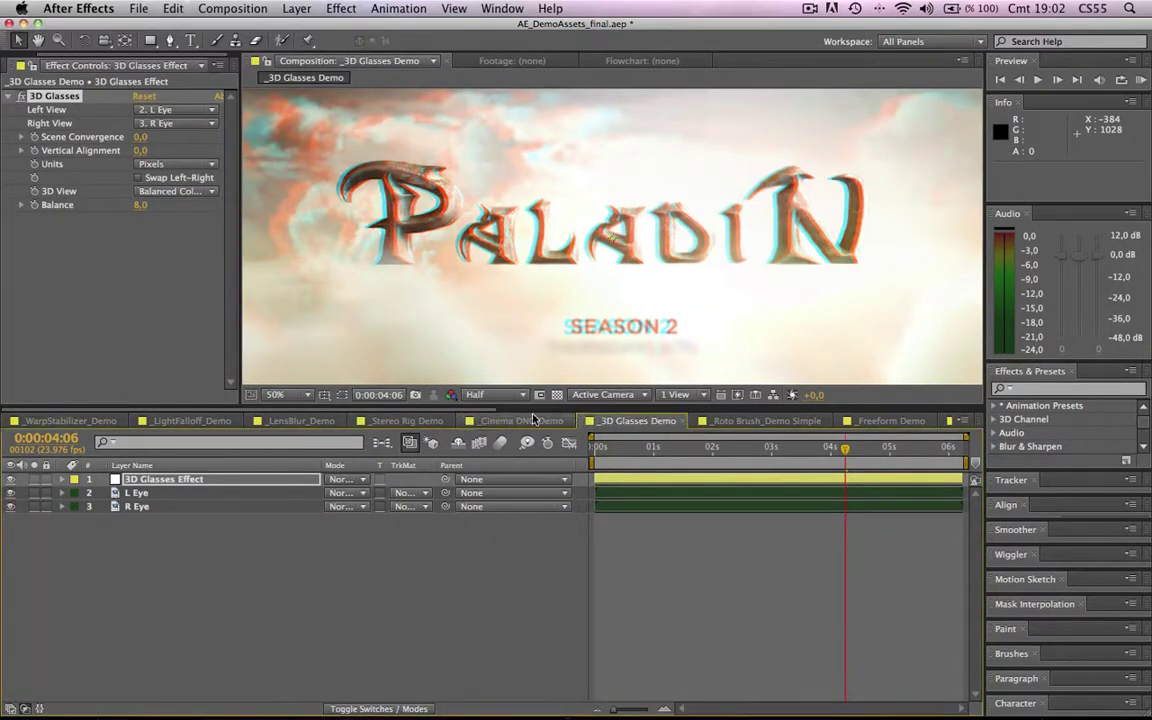
scroll(533, 420, right, 10)
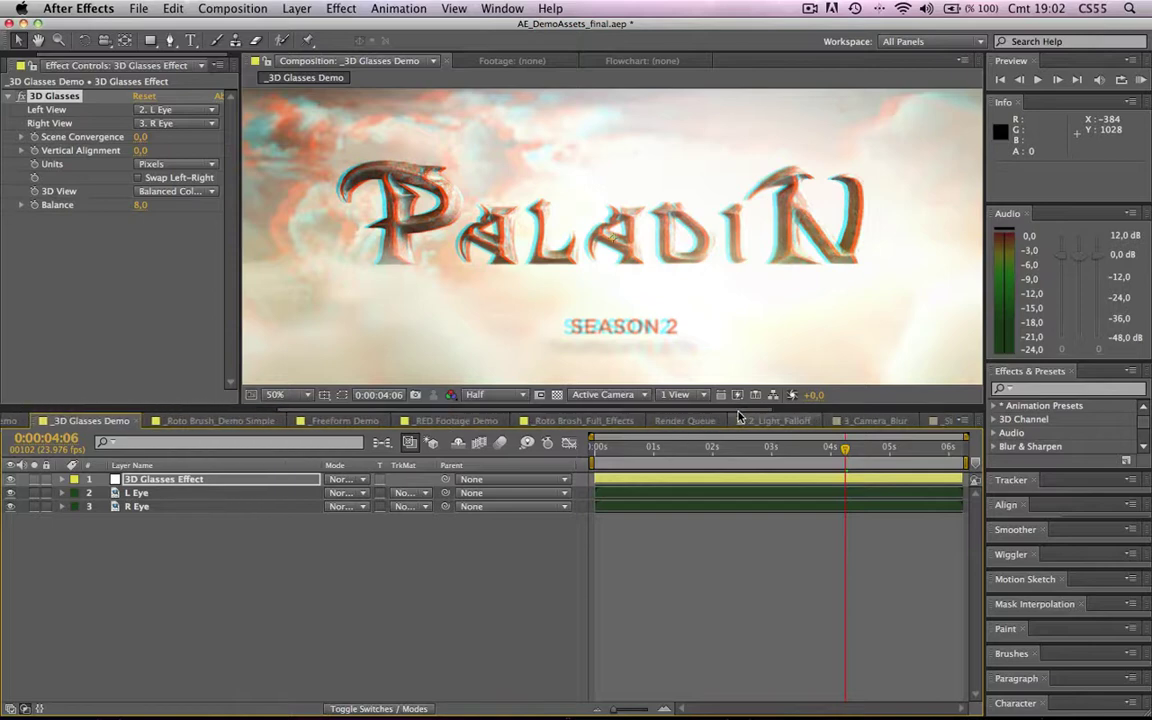
click(785, 420)
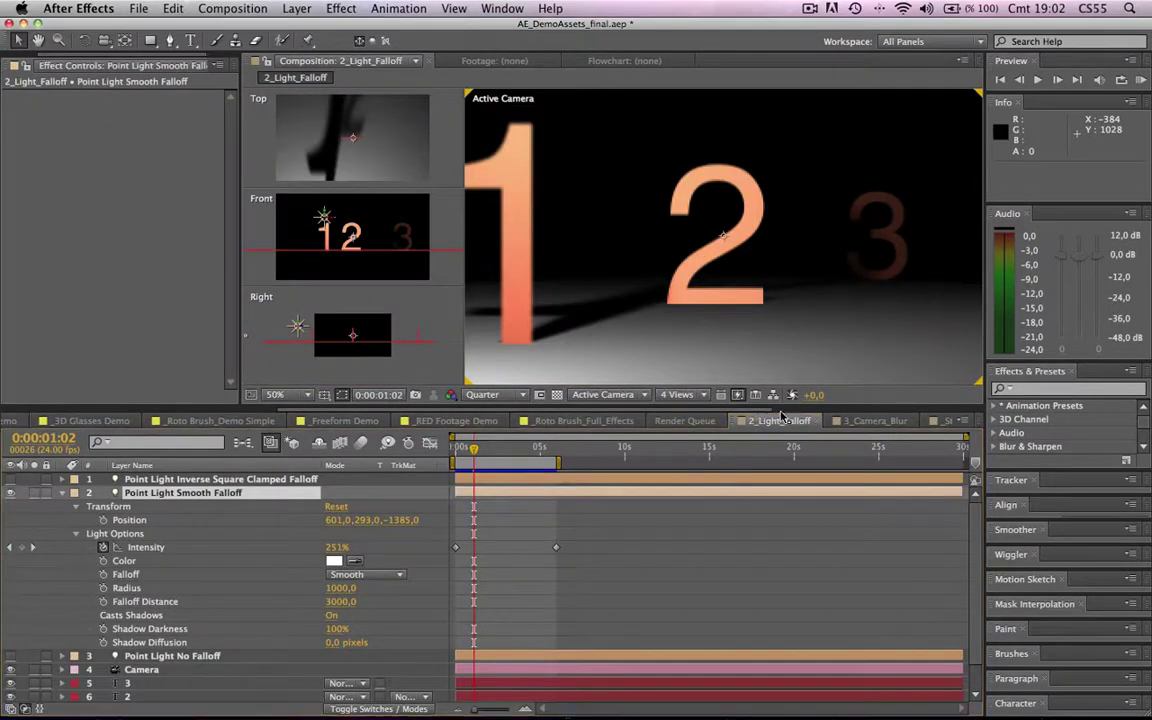
scroll(790, 417, right, 3)
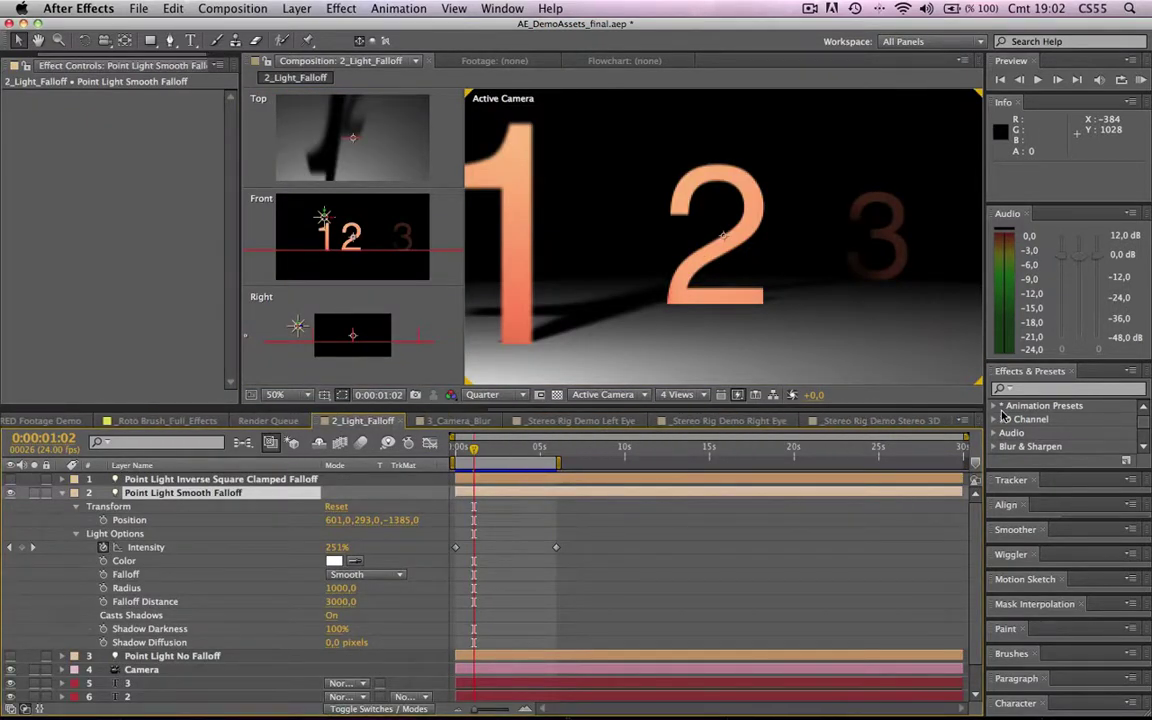
click(912, 420)
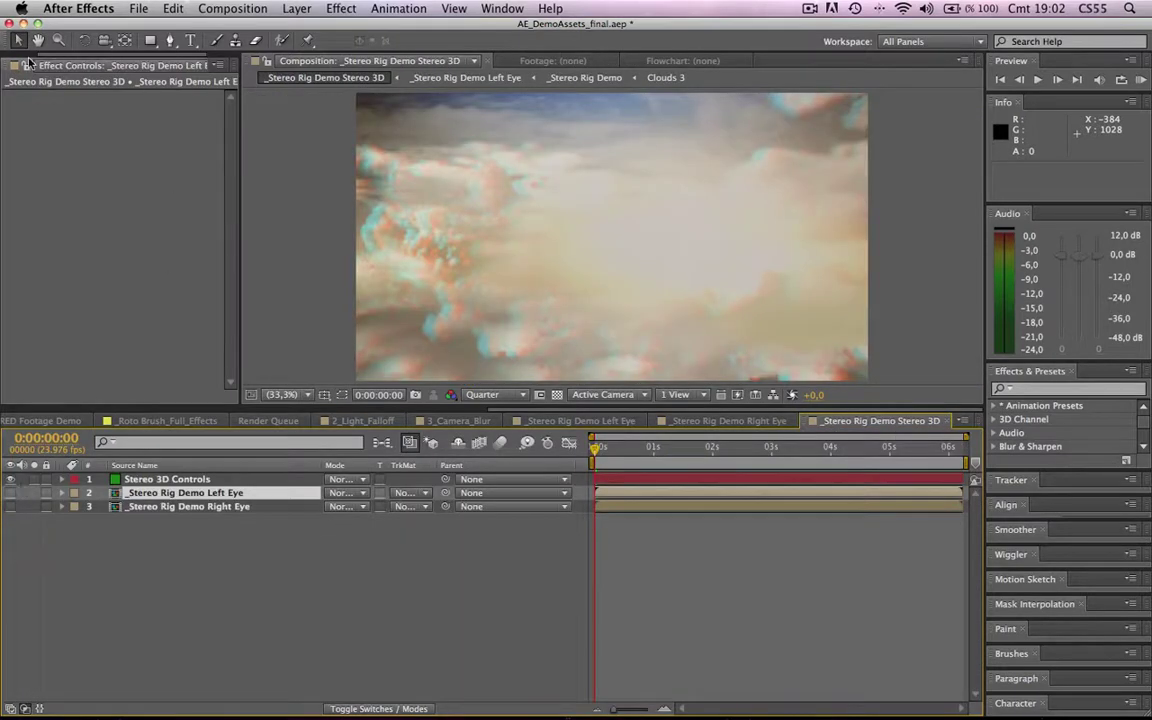
- In the Stereo 3D Controls effect, turn on Converge Cameras and set the Convergence Z Offset to -90
key(ctrl+Up)
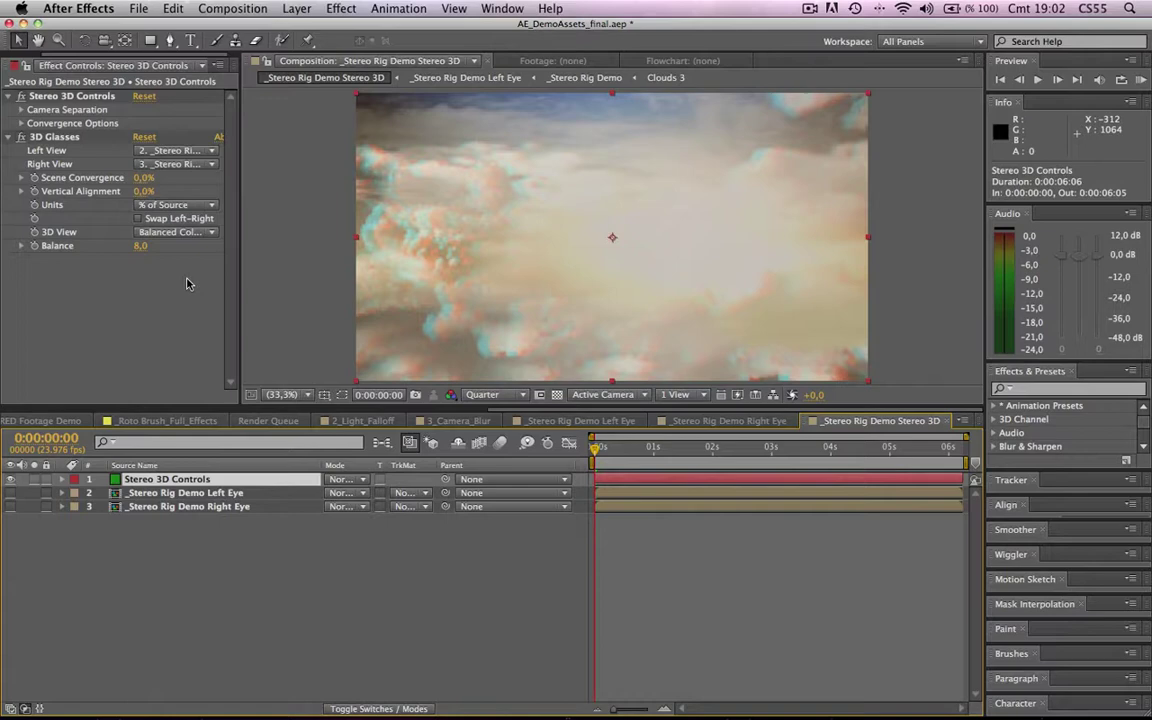
click(20, 111)
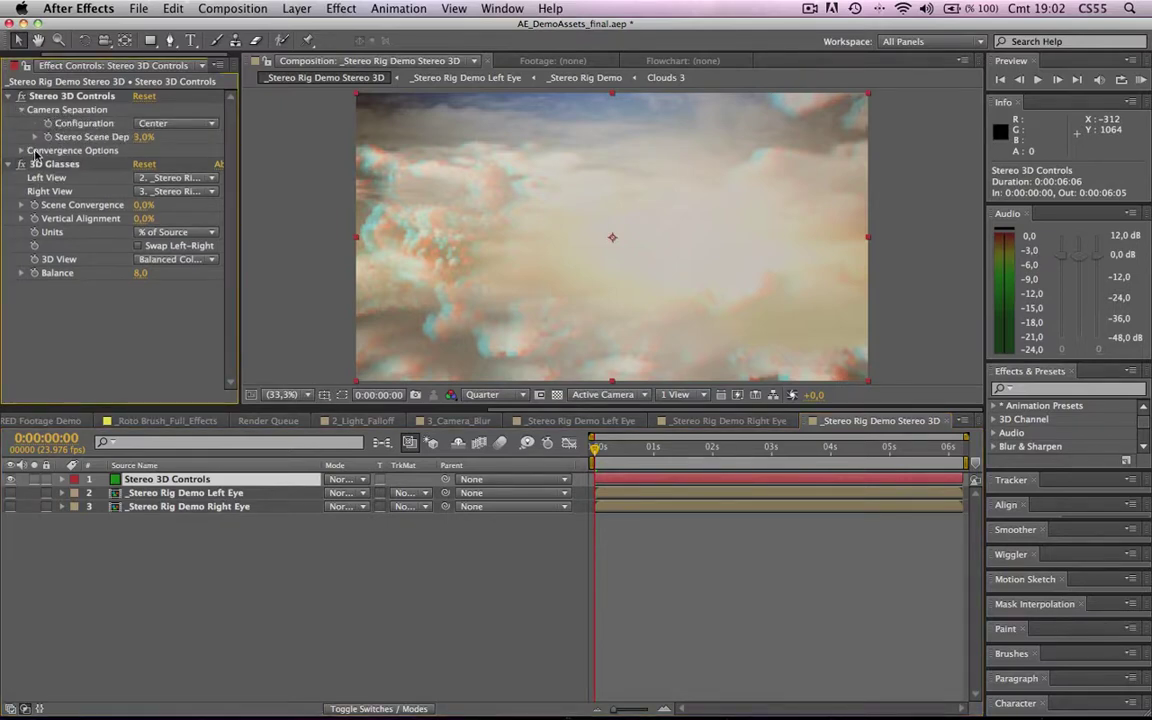
click(21, 150)
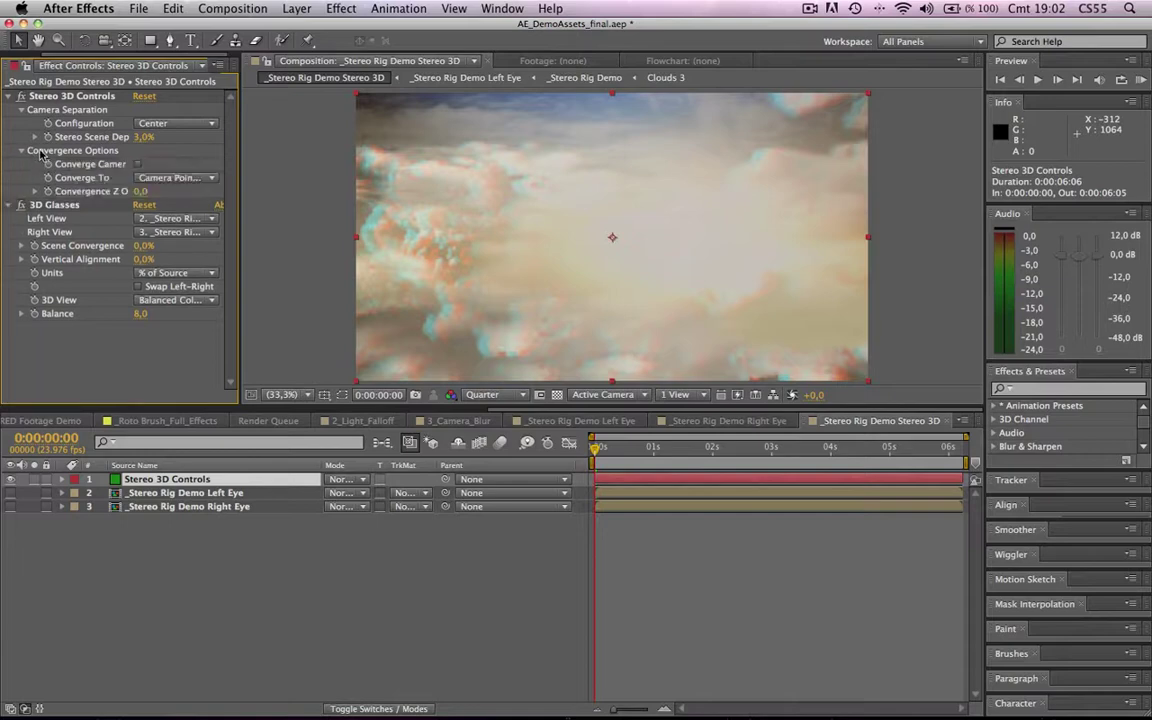
click(137, 165)
click(138, 166)
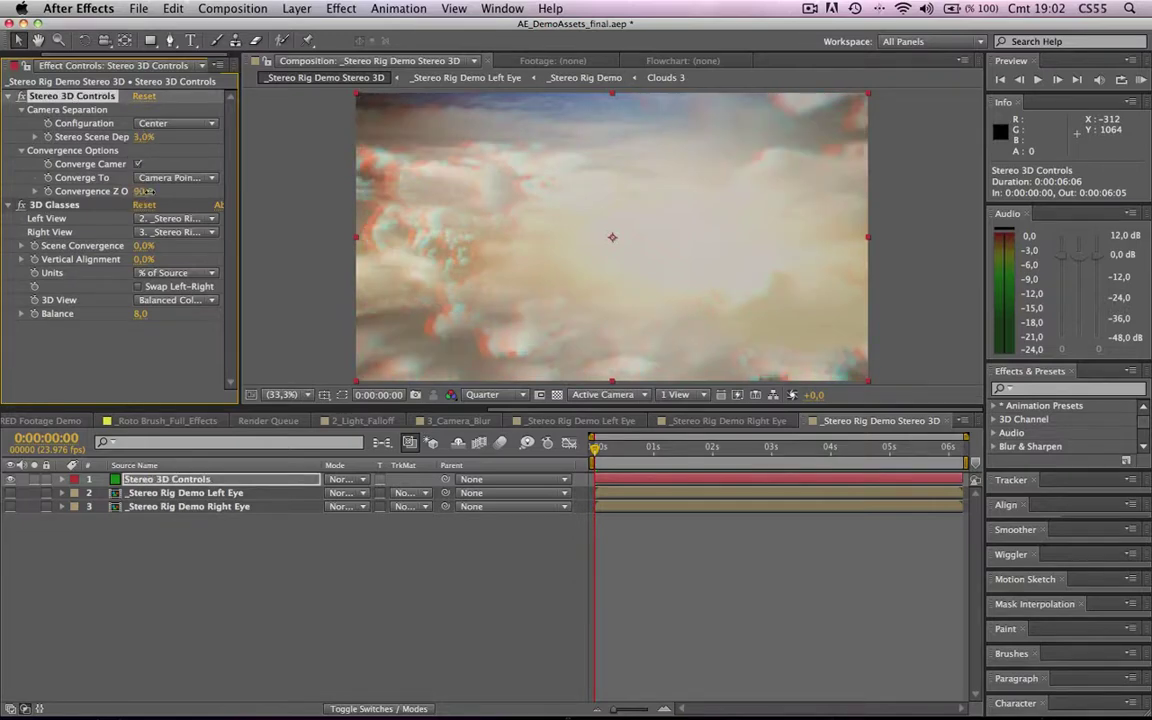
drag(165, 191, 117, 197)
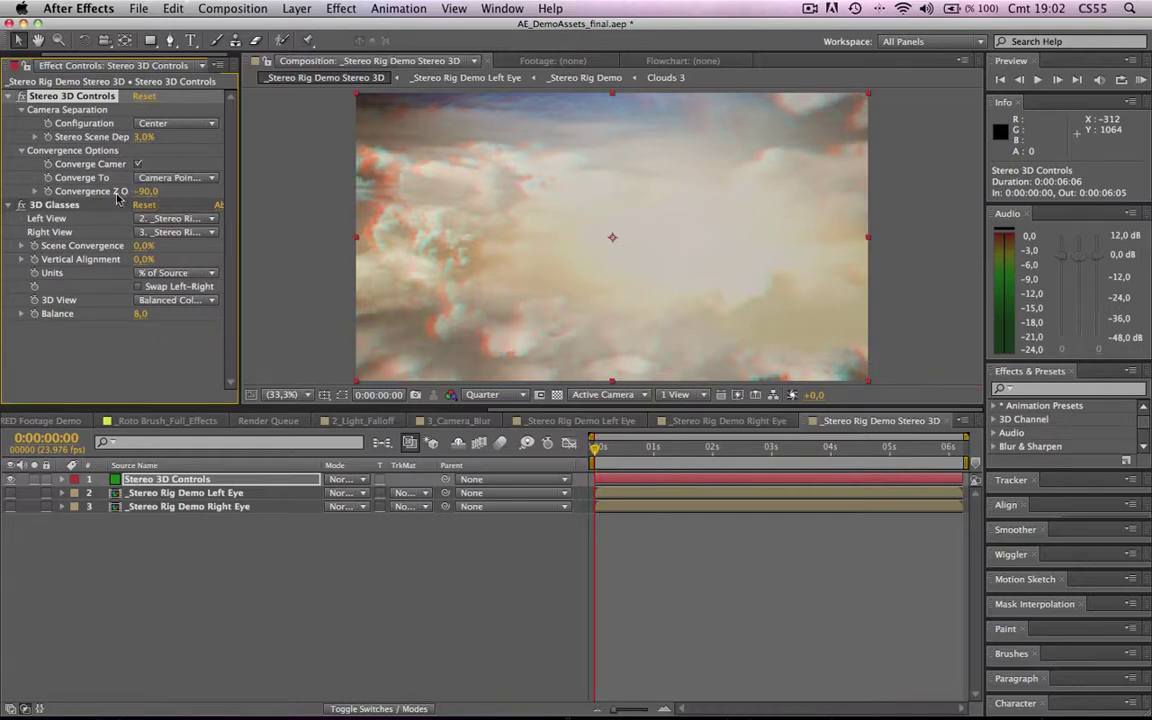